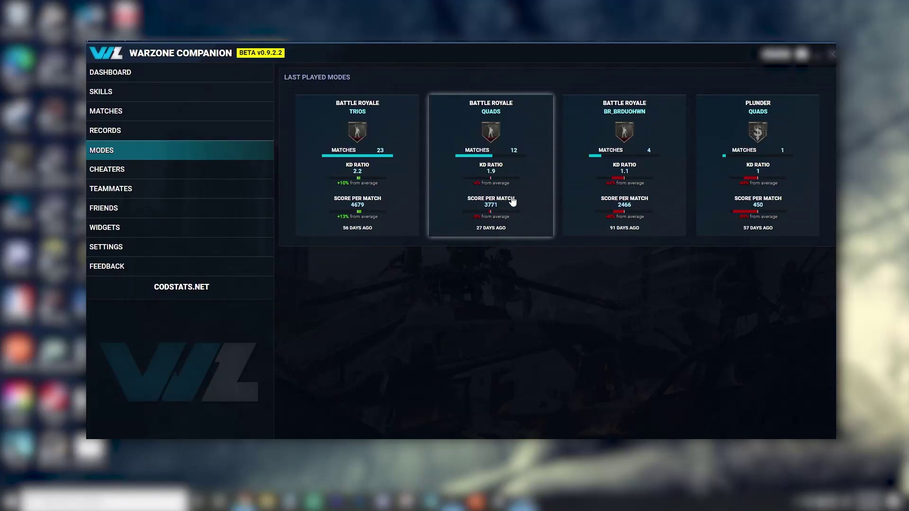
Step: Browse the Records, Skills and main Dashboard pages from the sidebar
{"action": "left_click", "coordinate": [123, 131]}
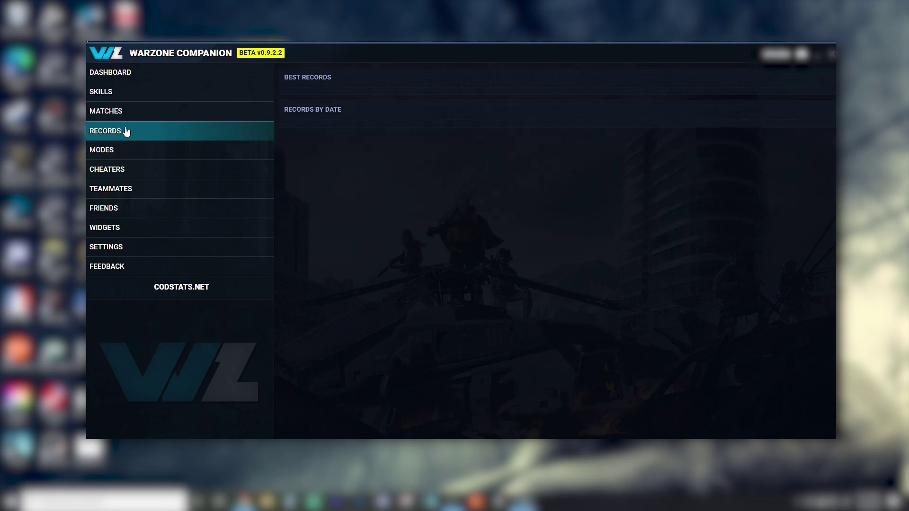
{"action": "left_click", "coordinate": [130, 114]}
{"action": "left_click", "coordinate": [120, 98]}
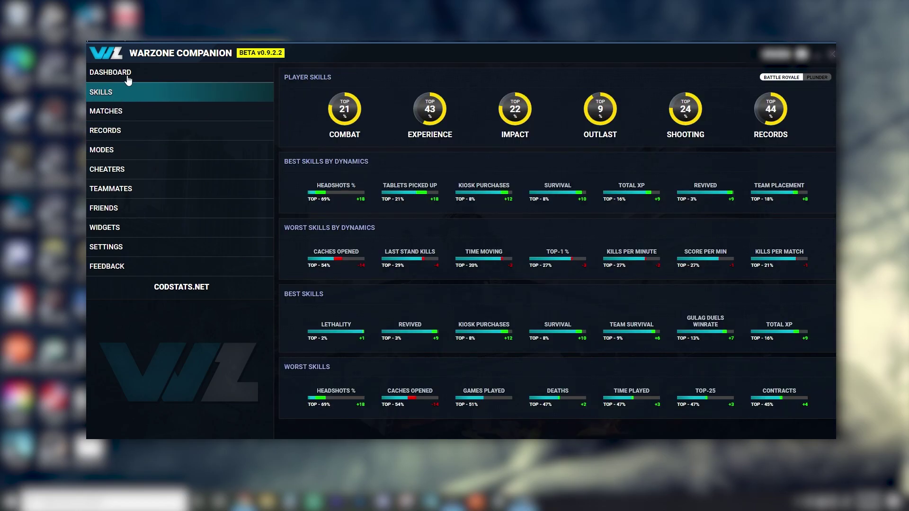
{"action": "left_click", "coordinate": [128, 77]}
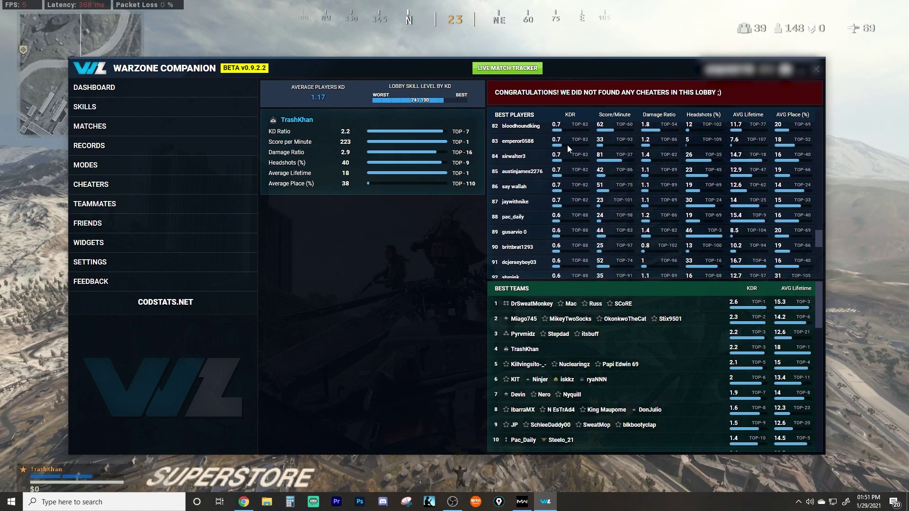
{"action": "scroll", "coordinate": [568, 145], "scroll_direction": "down", "scroll_amount": 3}
{"action": "scroll", "coordinate": [568, 145], "scroll_direction": "down", "scroll_amount": 3}
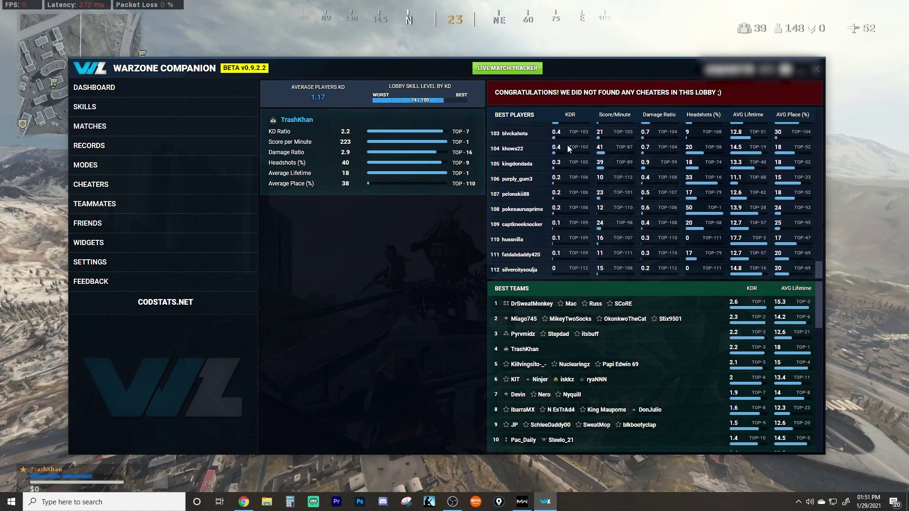
{"action": "scroll", "coordinate": [568, 150], "scroll_direction": "down", "scroll_amount": 3}
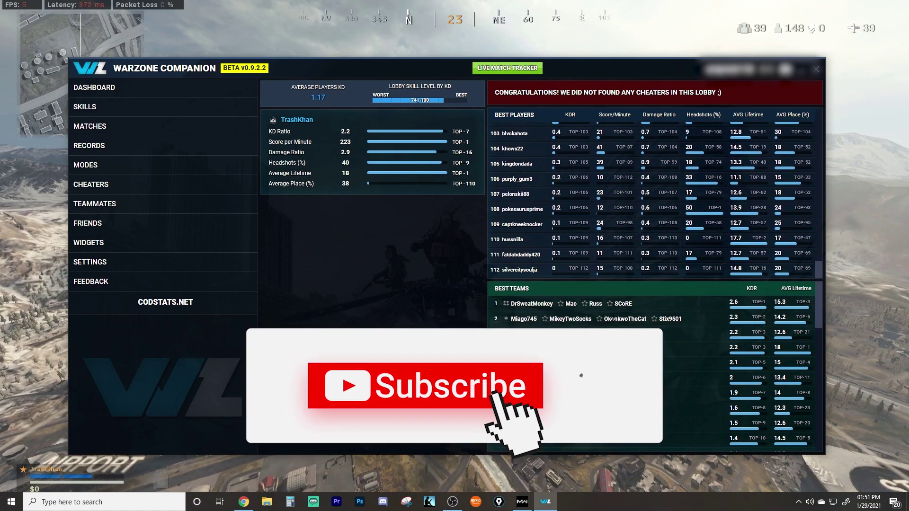
{"action": "scroll", "coordinate": [612, 332], "scroll_direction": "down", "scroll_amount": 3}
{"action": "scroll", "coordinate": [612, 326], "scroll_direction": "down", "scroll_amount": 3}
{"action": "scroll", "coordinate": [614, 321], "scroll_direction": "down", "scroll_amount": 3}
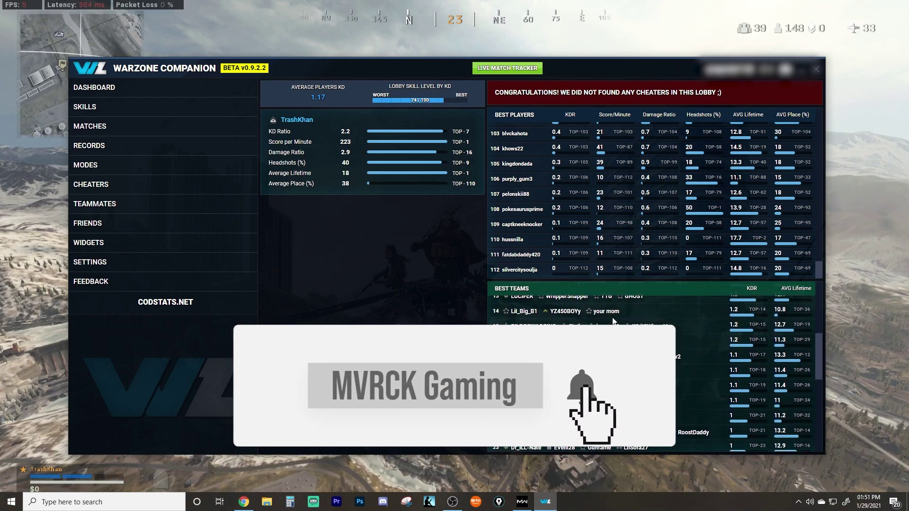
{"action": "scroll", "coordinate": [613, 321], "scroll_direction": "down", "scroll_amount": 3}
{"action": "scroll", "coordinate": [614, 321], "scroll_direction": "down", "scroll_amount": 3}
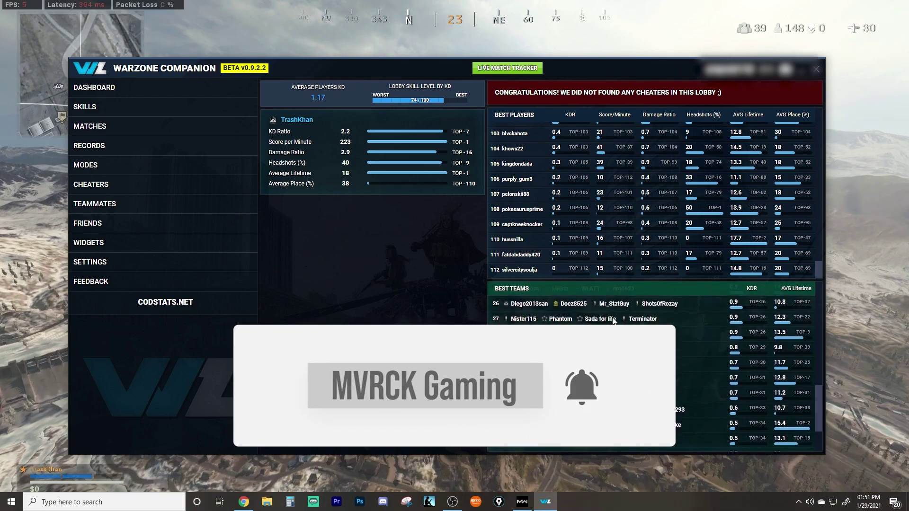
{"action": "scroll", "coordinate": [612, 318], "scroll_direction": "down", "scroll_amount": 3}
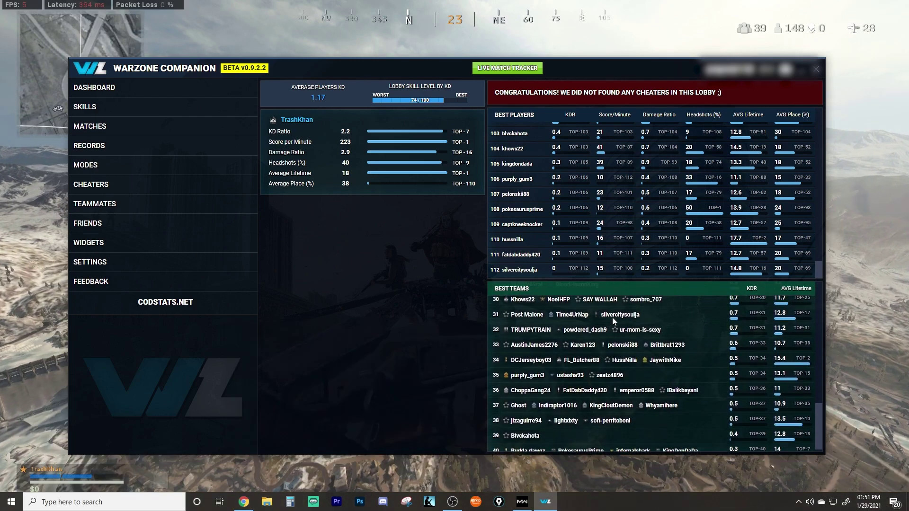
{"action": "scroll", "coordinate": [612, 318], "scroll_direction": "down", "scroll_amount": 2}
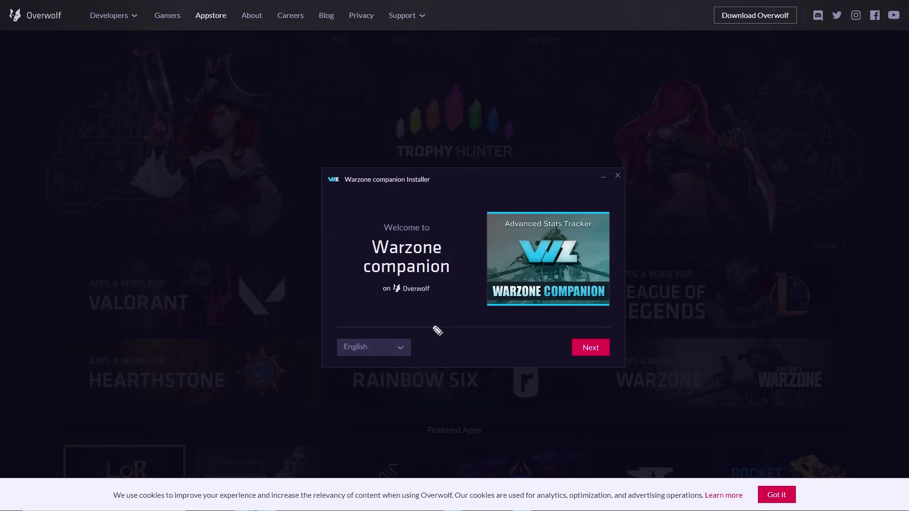
Step: Install Warzone Companion past the welcome page with the desktop shortcut and terms checked
{"action": "left_click", "coordinate": [586, 350]}
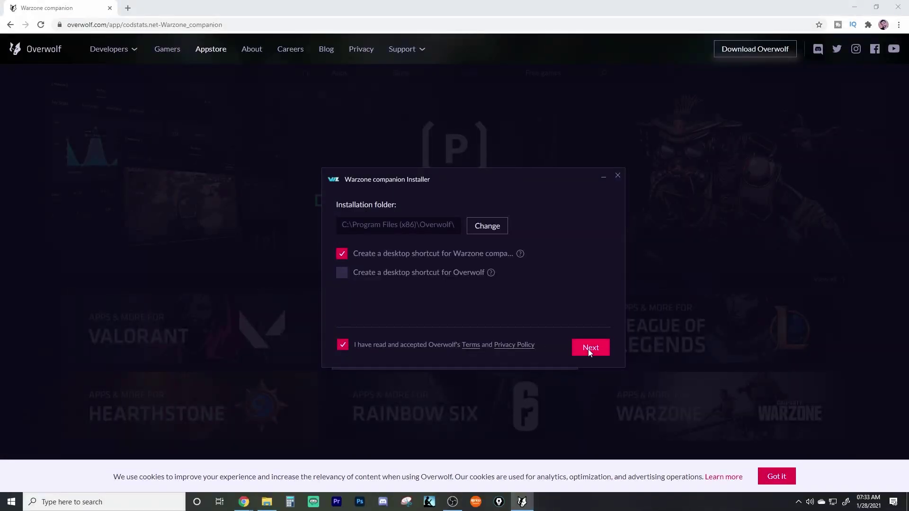
{"action": "left_click", "coordinate": [589, 349]}
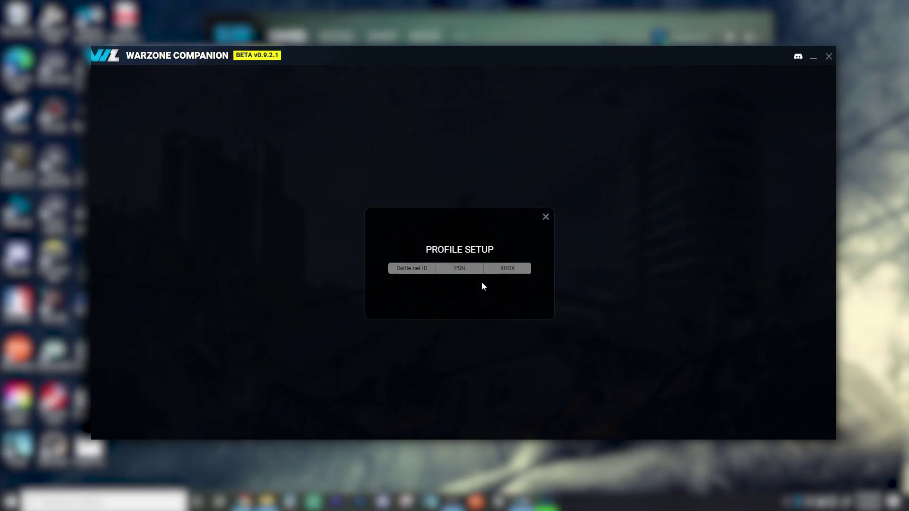
Step: Choose Xbox as the profile platform and select the gamertag field
{"action": "left_click", "coordinate": [420, 269]}
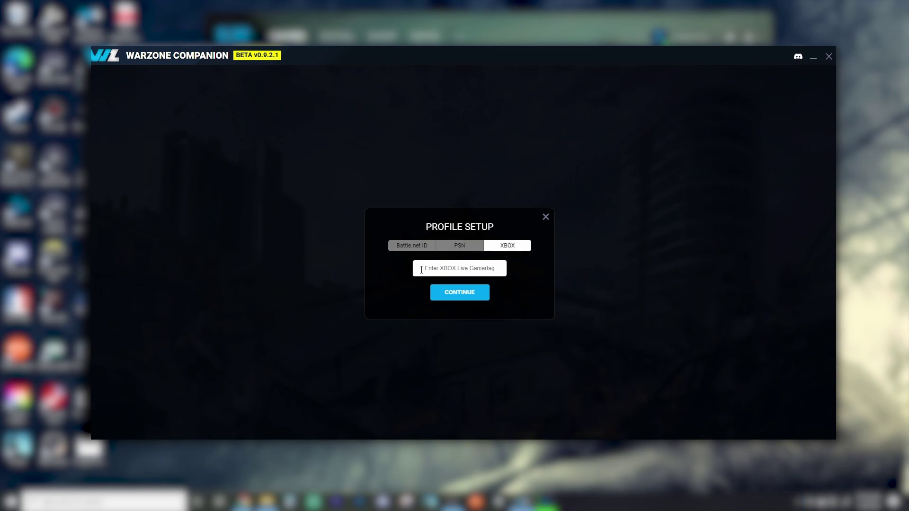
{"action": "left_click", "coordinate": [422, 269]}
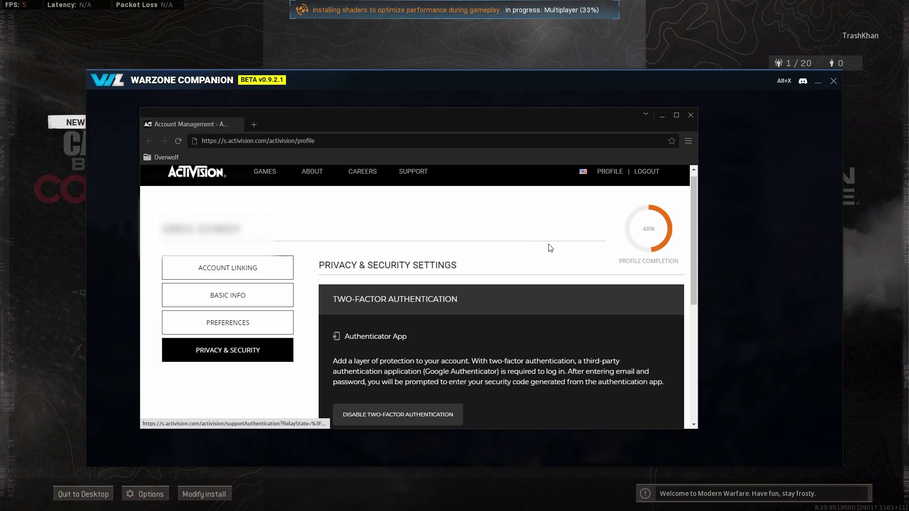
{"action": "scroll", "coordinate": [349, 209], "scroll_direction": "up", "scroll_amount": 1}
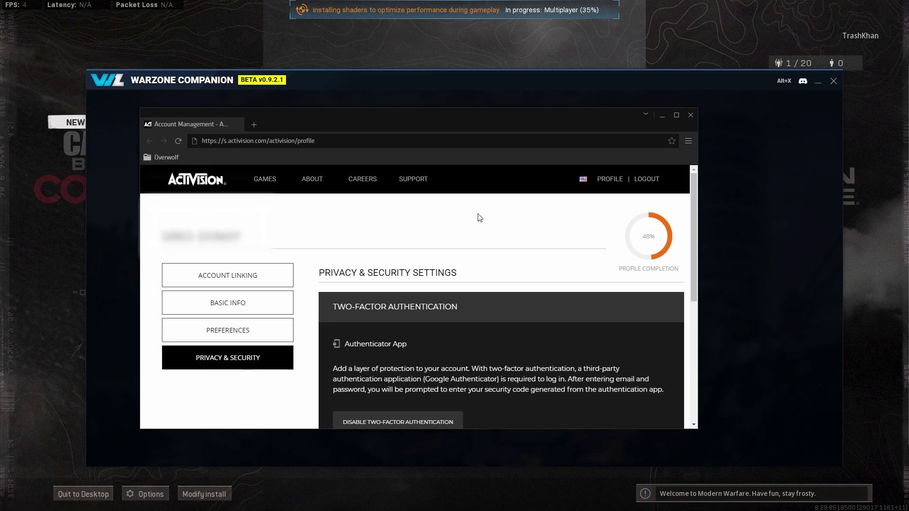
Step: Set the linked account's Searchable and Data Visible options to None
{"action": "left_click", "coordinate": [611, 179]}
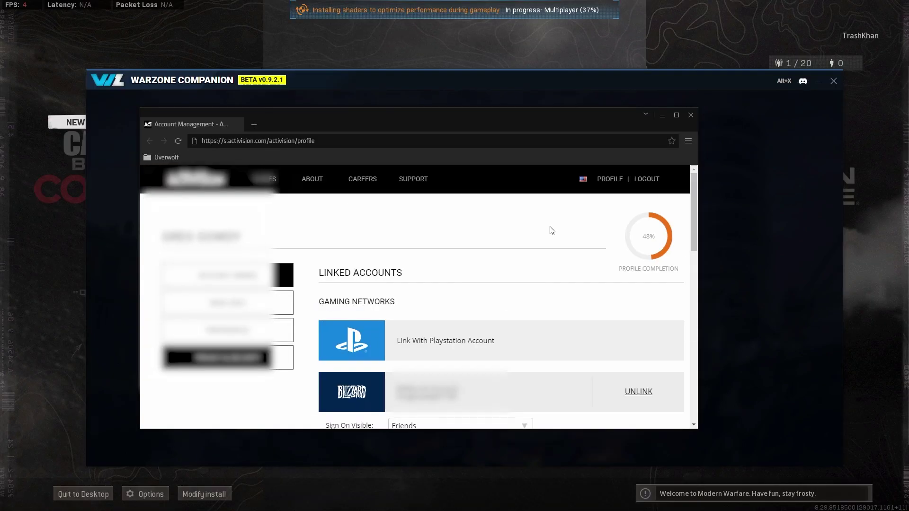
{"action": "scroll", "coordinate": [477, 256], "scroll_direction": "down", "scroll_amount": 3}
{"action": "scroll", "coordinate": [477, 255], "scroll_direction": "down", "scroll_amount": 1}
{"action": "left_click", "coordinate": [460, 303]}
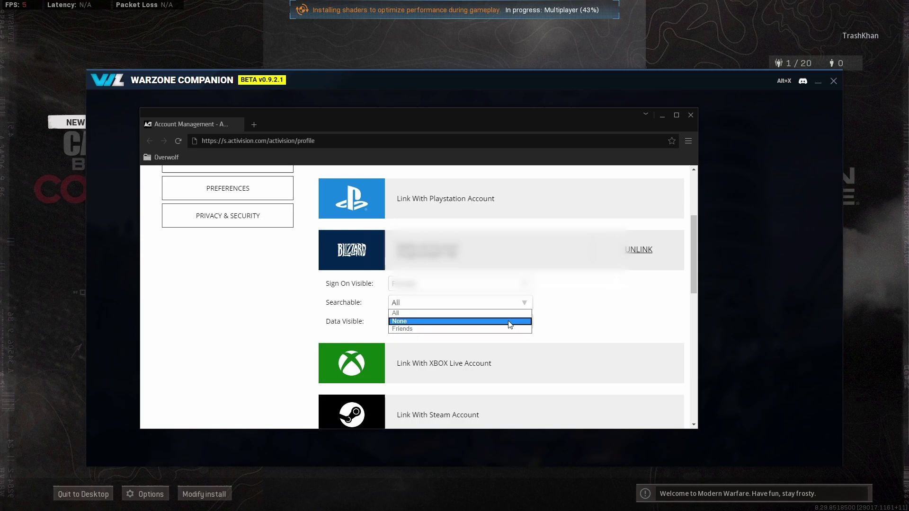
{"action": "left_click", "coordinate": [508, 322]}
{"action": "left_click", "coordinate": [461, 329]}
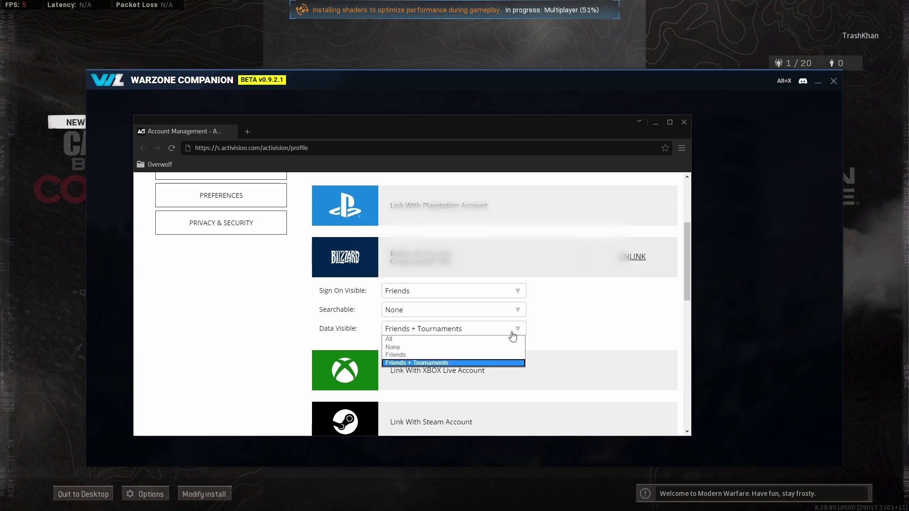
{"action": "left_click", "coordinate": [490, 349]}
Step: Set Searchable and Data Visible back to All
{"action": "left_click_drag", "start_coordinate": [412, 132], "coordinate": [419, 120]}
{"action": "left_click", "coordinate": [460, 298]}
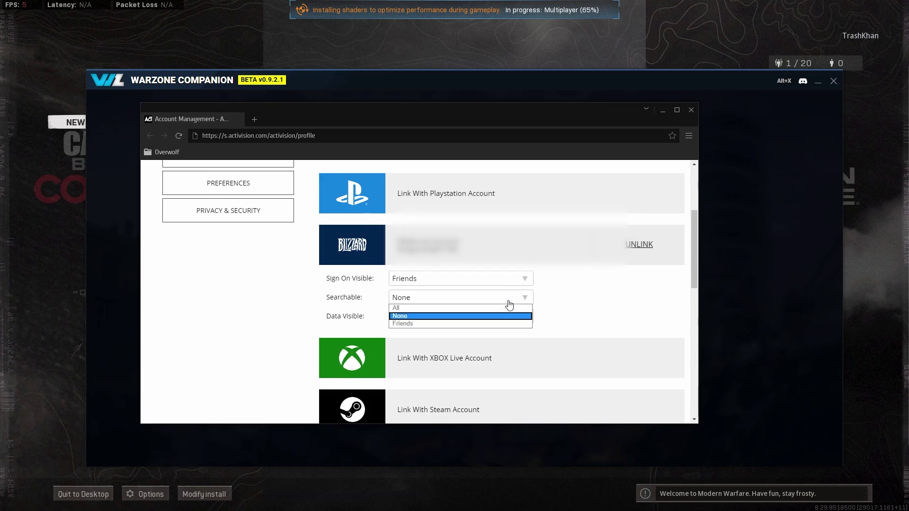
{"action": "left_click", "coordinate": [484, 310]}
{"action": "left_click", "coordinate": [481, 328]}
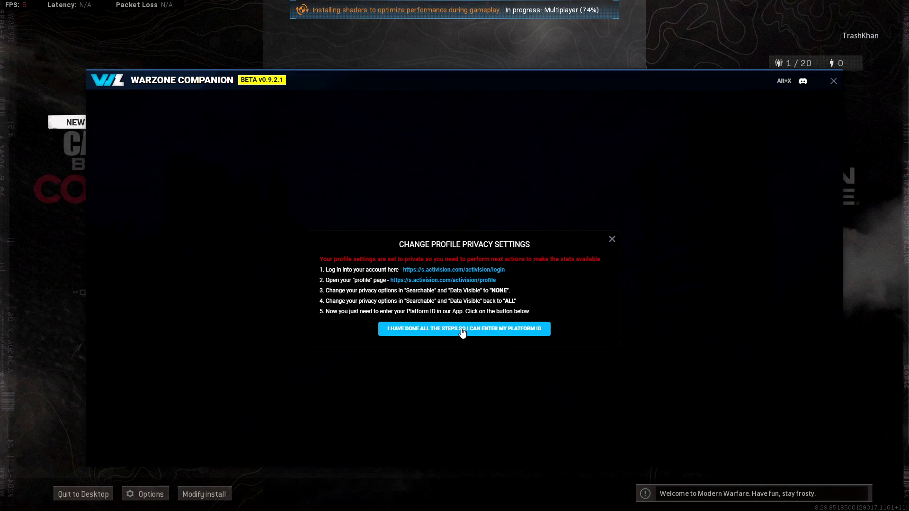
Step: Confirm the privacy steps are done to proceed to Xbox gamertag entry
{"action": "left_click", "coordinate": [460, 333]}
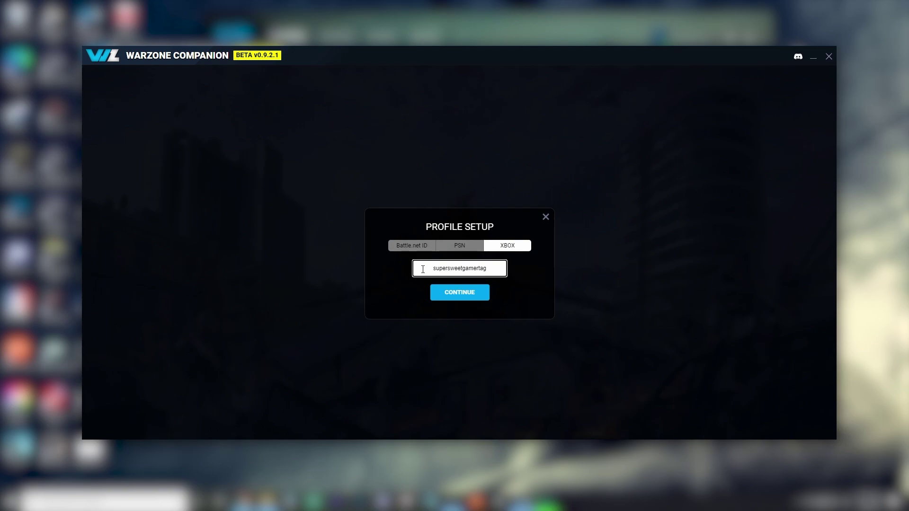
{"action": "type", "text": "7"}
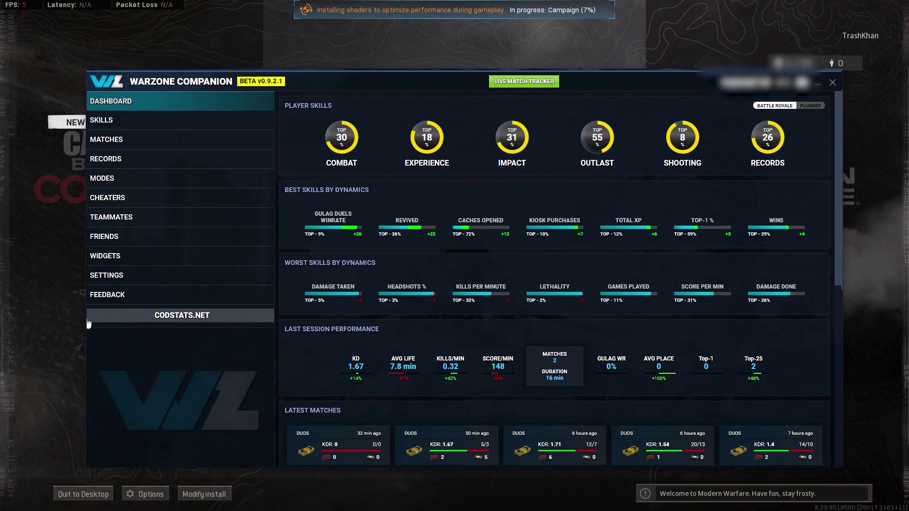
{"action": "left_click_drag", "start_coordinate": [839, 213], "coordinate": [839, 384]}
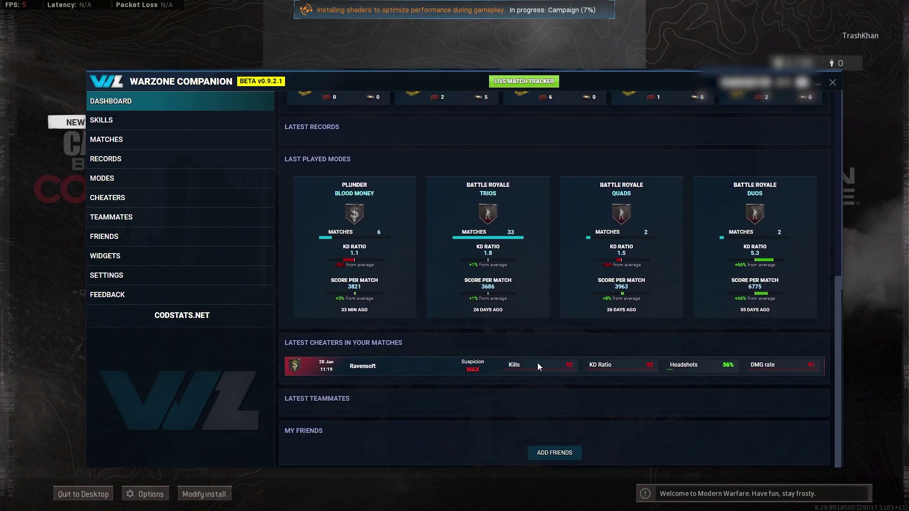
{"action": "left_click", "coordinate": [113, 123]}
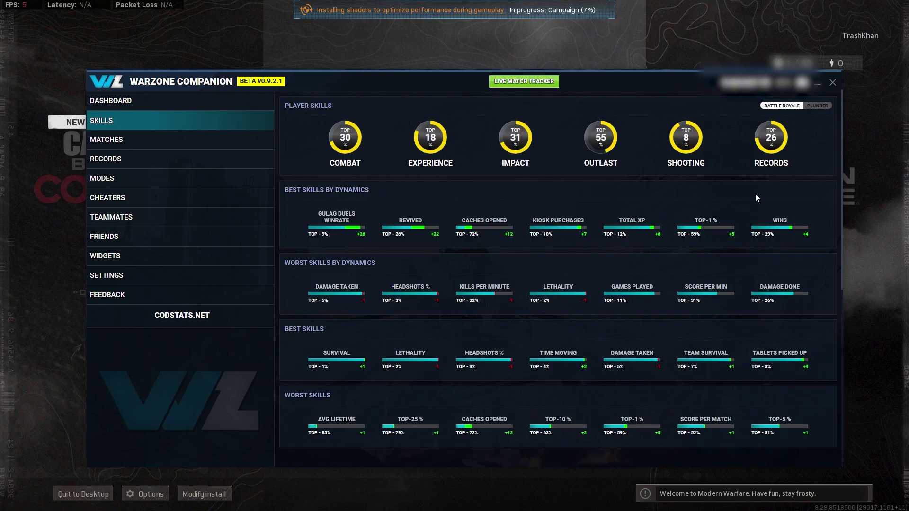
{"action": "left_click", "coordinate": [105, 142]}
{"action": "left_click", "coordinate": [107, 161]}
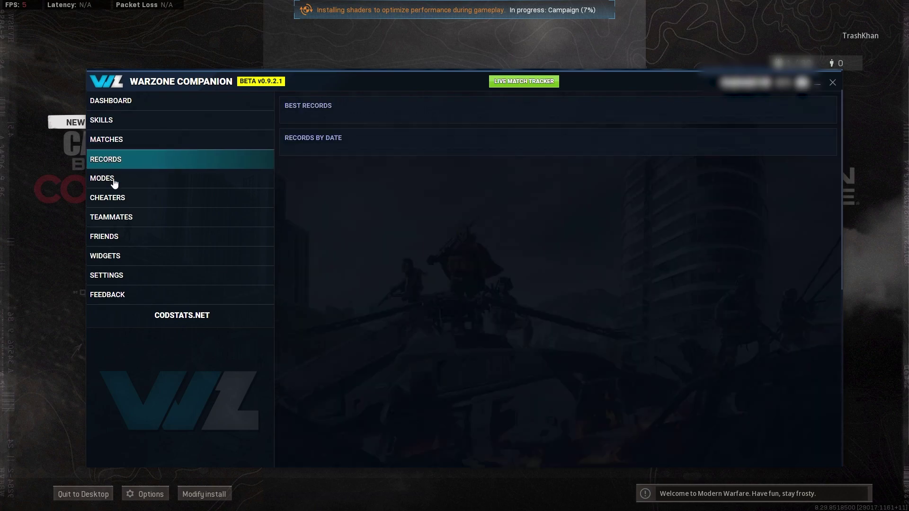
{"action": "left_click", "coordinate": [114, 180]}
{"action": "left_click", "coordinate": [113, 201]}
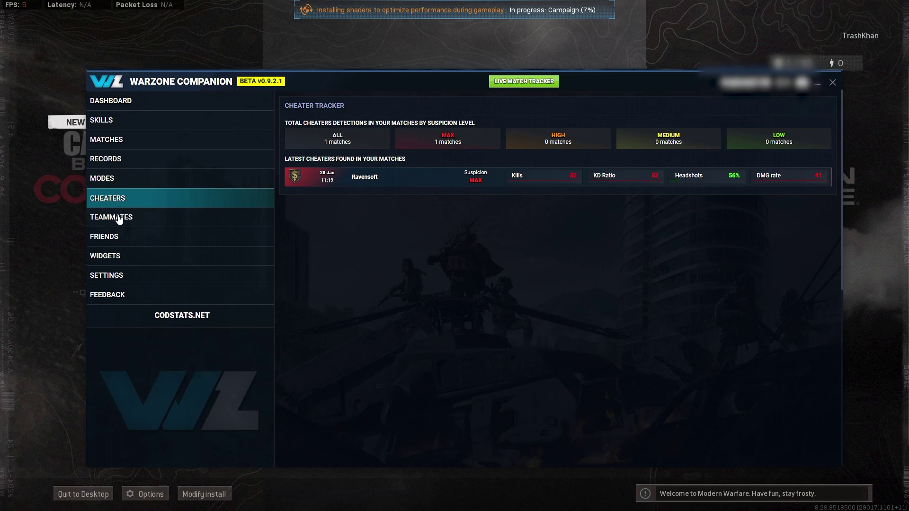
{"action": "left_click", "coordinate": [111, 217]}
{"action": "left_click", "coordinate": [104, 237]}
{"action": "left_click", "coordinate": [106, 256]}
{"action": "left_click", "coordinate": [106, 275]}
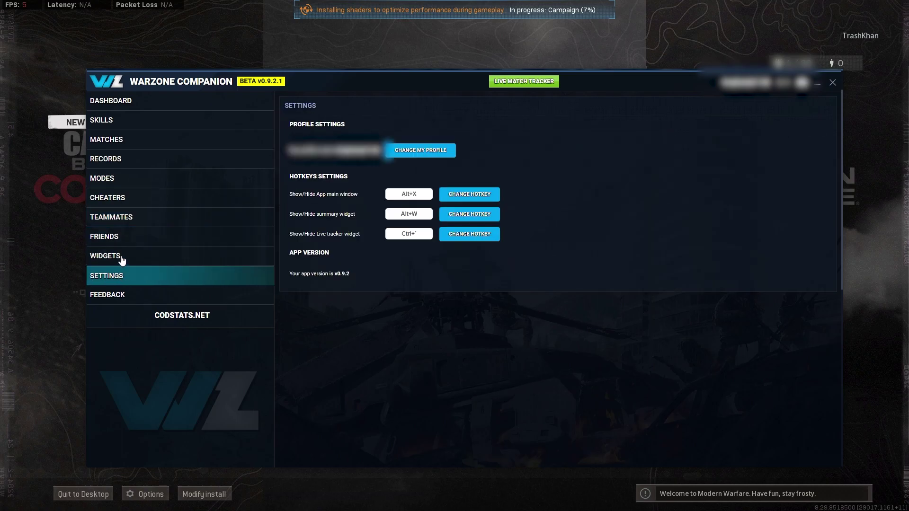
{"action": "left_click", "coordinate": [122, 261]}
{"action": "left_click", "coordinate": [121, 277]}
{"action": "left_click", "coordinate": [109, 294]}
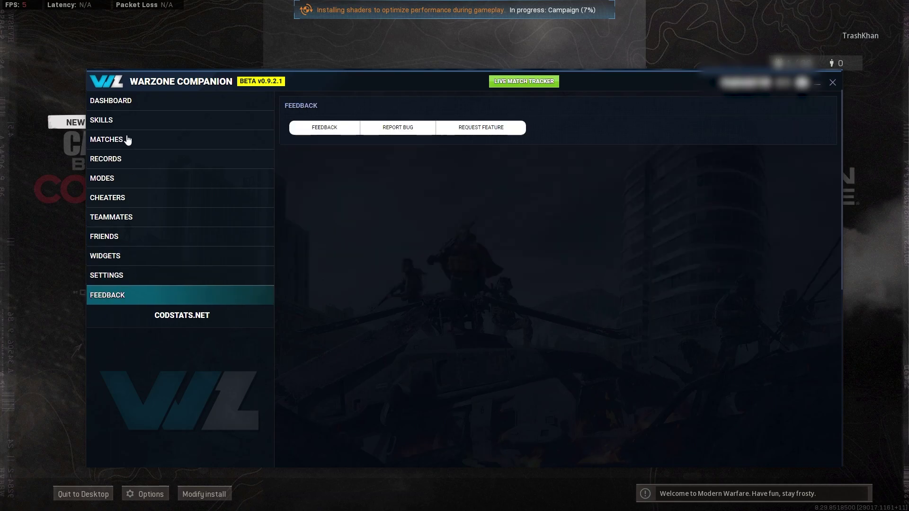
{"action": "left_click", "coordinate": [111, 101]}
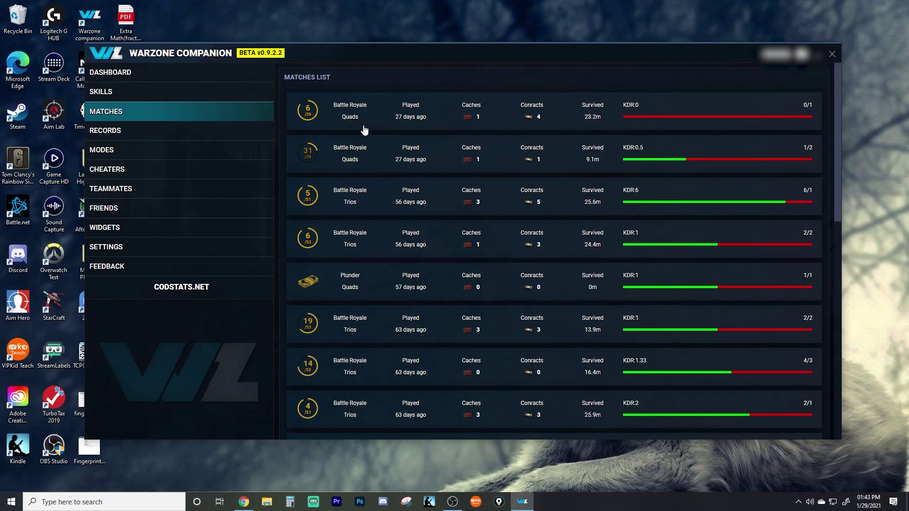
{"action": "scroll", "coordinate": [405, 125], "scroll_direction": "down", "scroll_amount": 5}
{"action": "scroll", "coordinate": [436, 191], "scroll_direction": "down", "scroll_amount": 5}
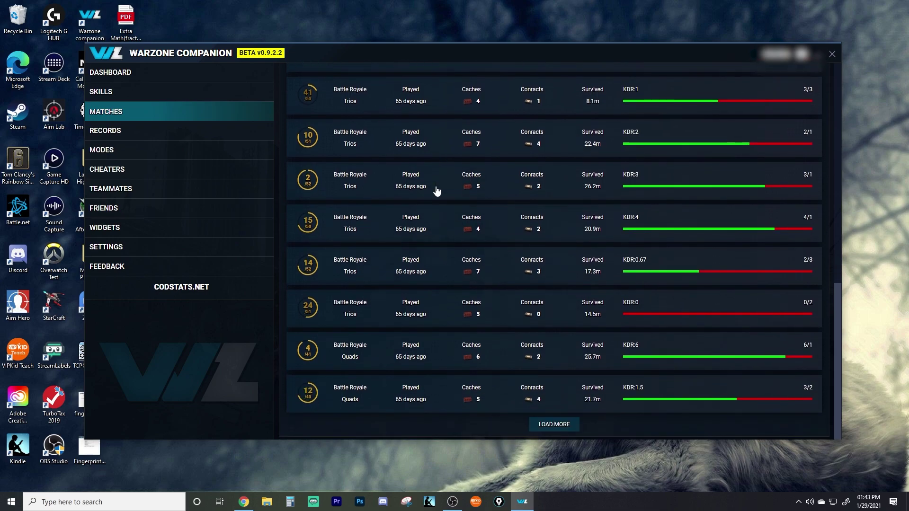
Step: Load more older matches at the bottom of the Matches list
{"action": "left_click", "coordinate": [554, 425]}
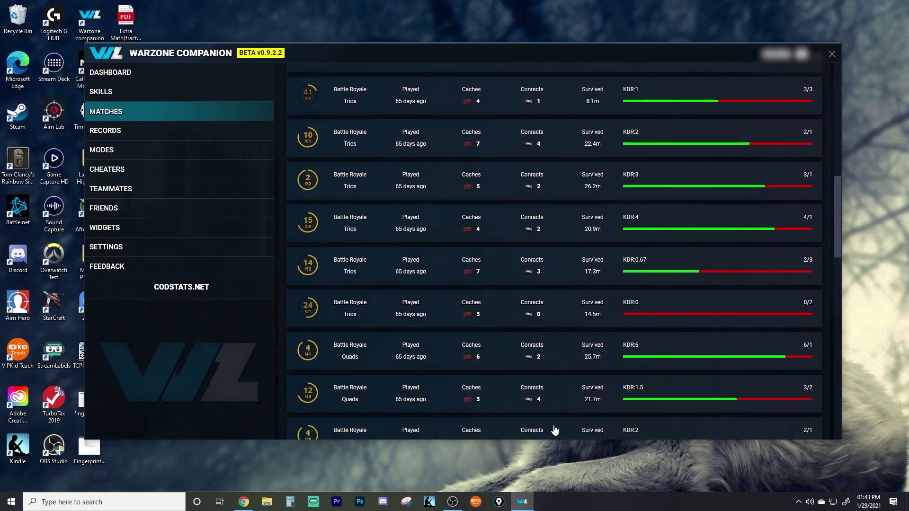
{"action": "scroll", "coordinate": [536, 373], "scroll_direction": "down", "scroll_amount": 5}
{"action": "scroll", "coordinate": [534, 377], "scroll_direction": "down", "scroll_amount": 5}
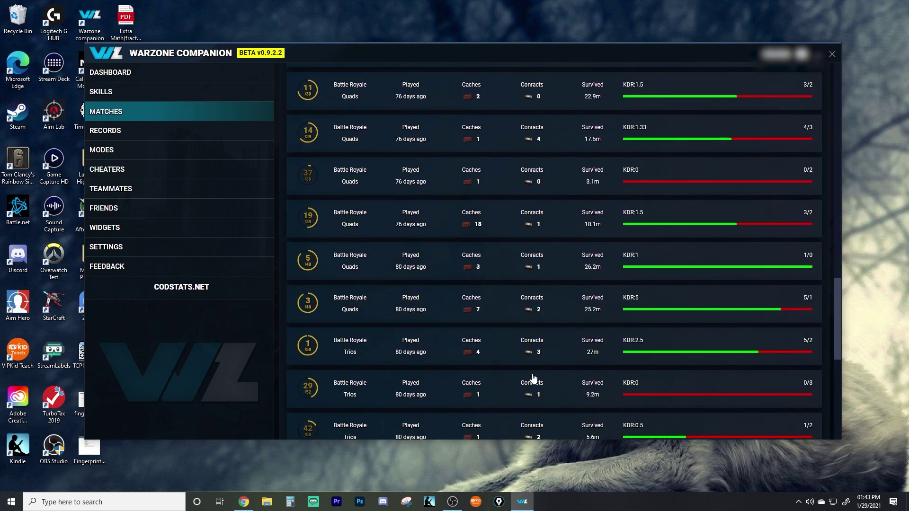
{"action": "scroll", "coordinate": [534, 378], "scroll_direction": "down", "scroll_amount": 5}
{"action": "scroll", "coordinate": [534, 378], "scroll_direction": "down", "scroll_amount": 3}
{"action": "scroll", "coordinate": [534, 379], "scroll_direction": "up", "scroll_amount": 2}
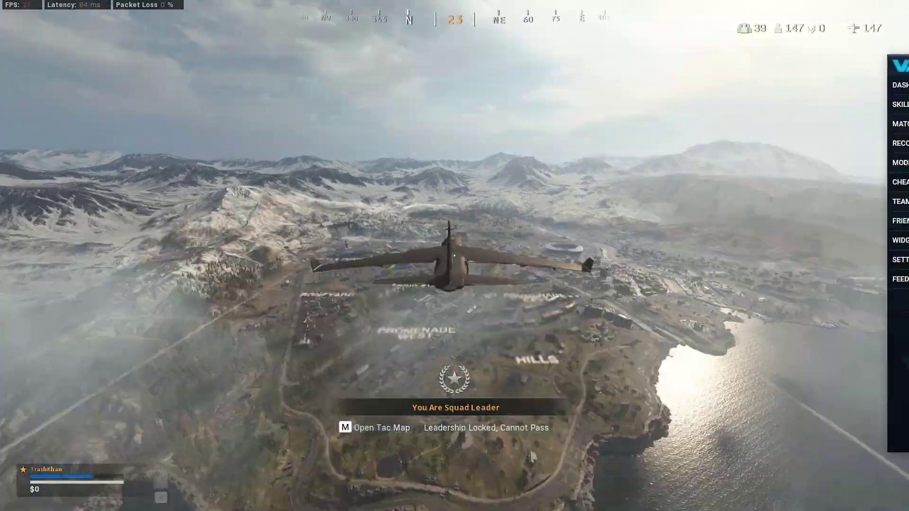
Step: Show the companion window over the game with Alt+W and reposition it
{"action": "key", "text": "alt+w"}
{"action": "left_click_drag", "start_coordinate": [618, 71], "coordinate": [579, 74]}
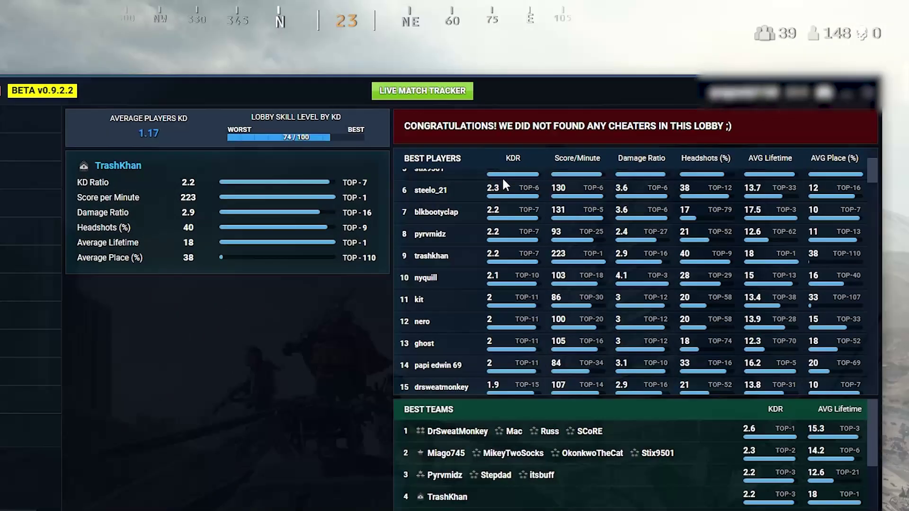
{"action": "scroll", "coordinate": [564, 129], "scroll_direction": "down", "scroll_amount": 3}
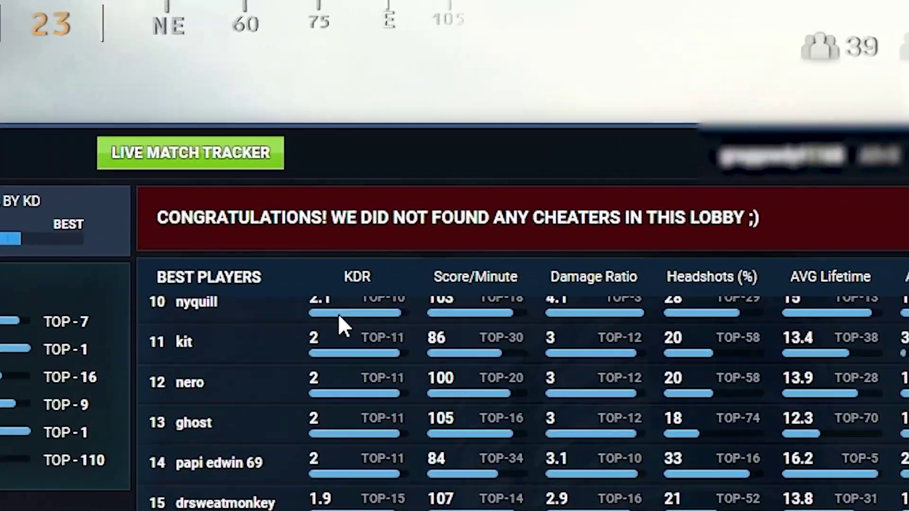
{"action": "scroll", "coordinate": [566, 132], "scroll_direction": "down", "scroll_amount": 3}
{"action": "scroll", "coordinate": [565, 132], "scroll_direction": "down", "scroll_amount": 3}
{"action": "scroll", "coordinate": [330, 325], "scroll_direction": "down", "scroll_amount": 3}
{"action": "scroll", "coordinate": [330, 324], "scroll_direction": "down", "scroll_amount": 3}
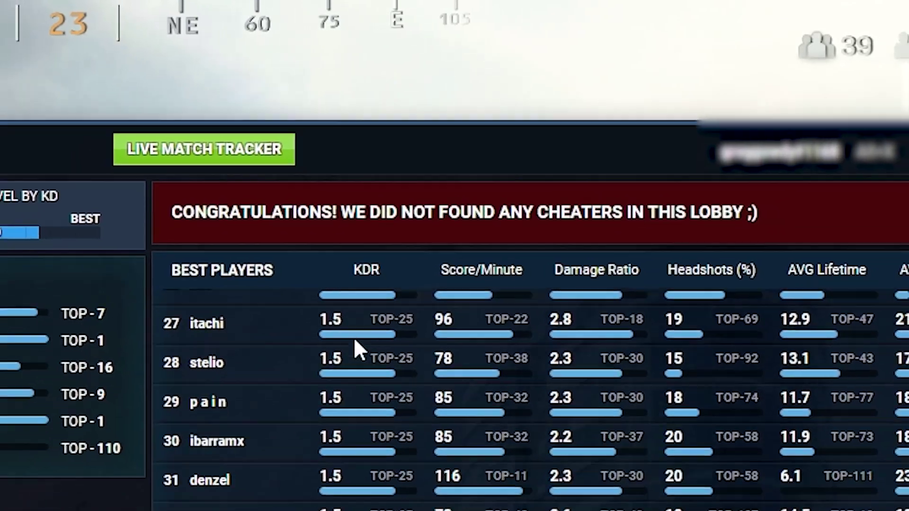
{"action": "scroll", "coordinate": [354, 337], "scroll_direction": "down", "scroll_amount": 3}
{"action": "scroll", "coordinate": [443, 261], "scroll_direction": "down", "scroll_amount": 2}
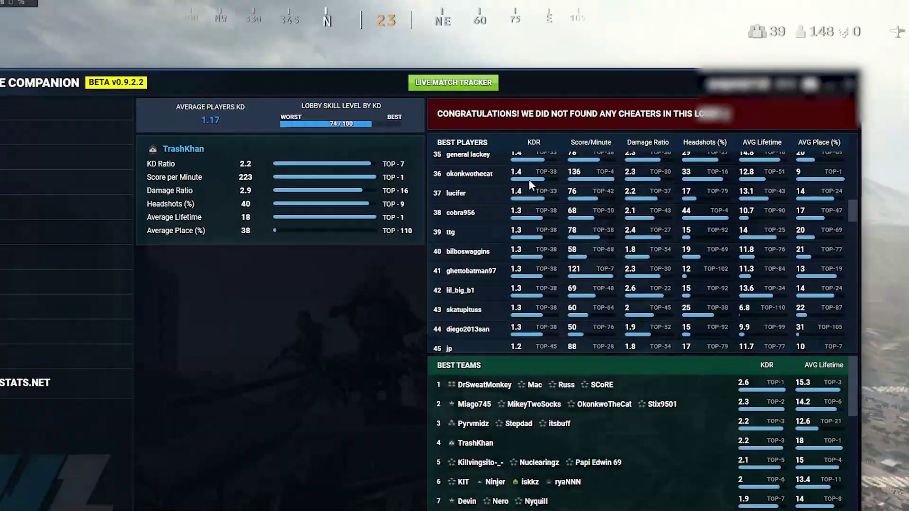
{"action": "scroll", "coordinate": [567, 144], "scroll_direction": "down", "scroll_amount": 3}
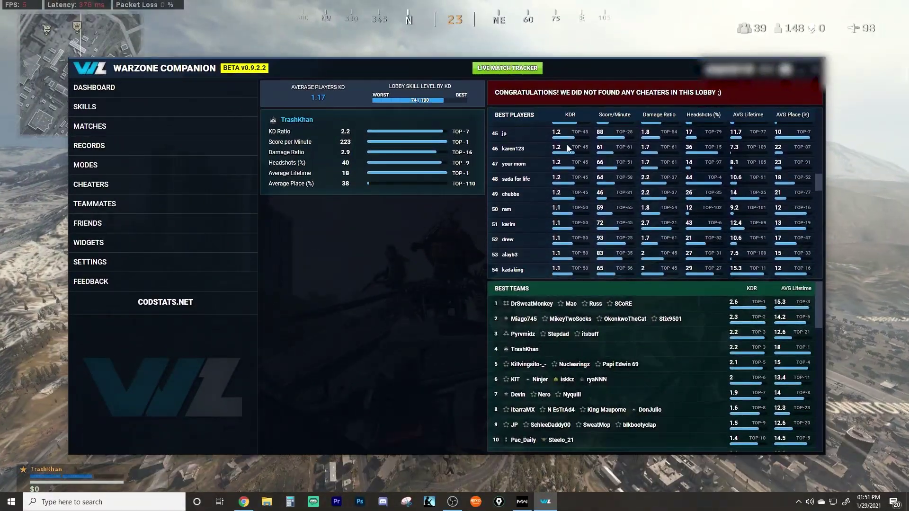
{"action": "scroll", "coordinate": [567, 144], "scroll_direction": "down", "scroll_amount": 3}
{"action": "scroll", "coordinate": [566, 145], "scroll_direction": "down", "scroll_amount": 3}
{"action": "scroll", "coordinate": [567, 145], "scroll_direction": "down", "scroll_amount": 3}
{"action": "scroll", "coordinate": [567, 145], "scroll_direction": "down", "scroll_amount": 3}
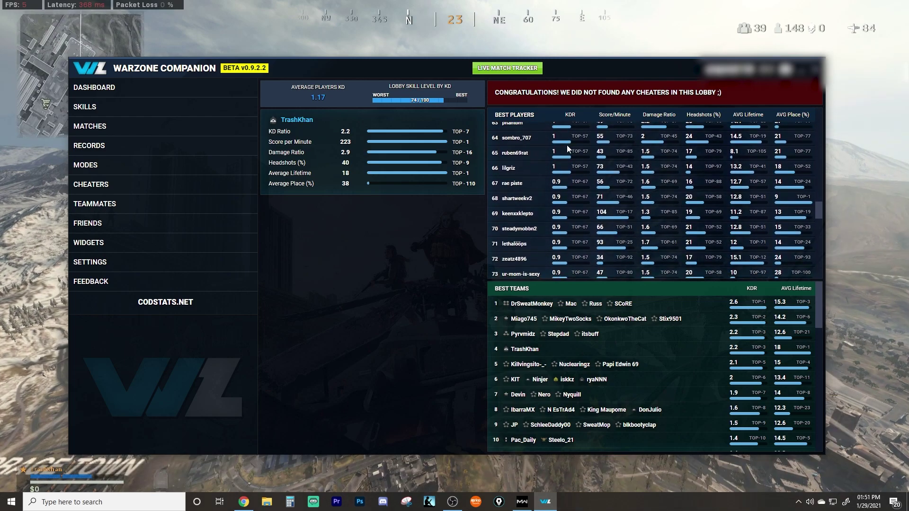
{"action": "scroll", "coordinate": [567, 145], "scroll_direction": "down", "scroll_amount": 3}
{"action": "scroll", "coordinate": [568, 145], "scroll_direction": "down", "scroll_amount": 3}
{"action": "scroll", "coordinate": [568, 145], "scroll_direction": "down", "scroll_amount": 3}
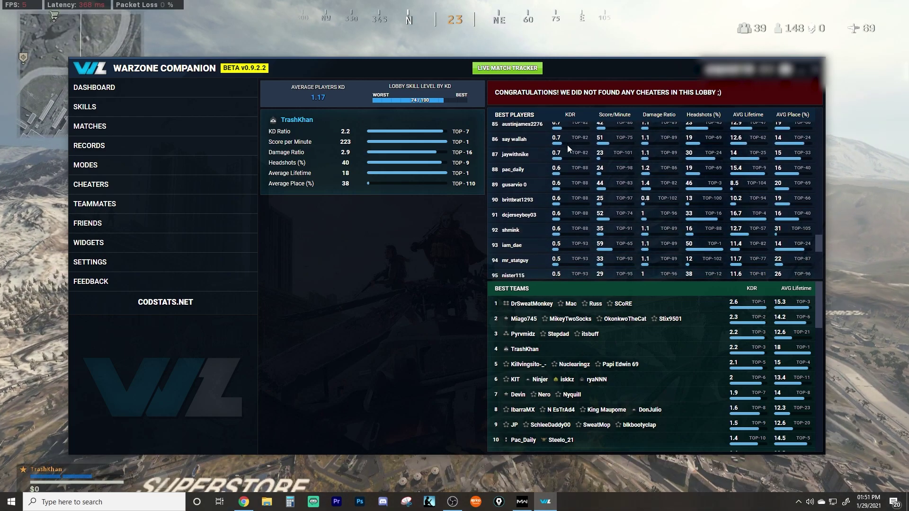
{"action": "scroll", "coordinate": [568, 144], "scroll_direction": "down", "scroll_amount": 3}
{"action": "scroll", "coordinate": [568, 145], "scroll_direction": "down", "scroll_amount": 3}
{"action": "scroll", "coordinate": [568, 145], "scroll_direction": "down", "scroll_amount": 3}
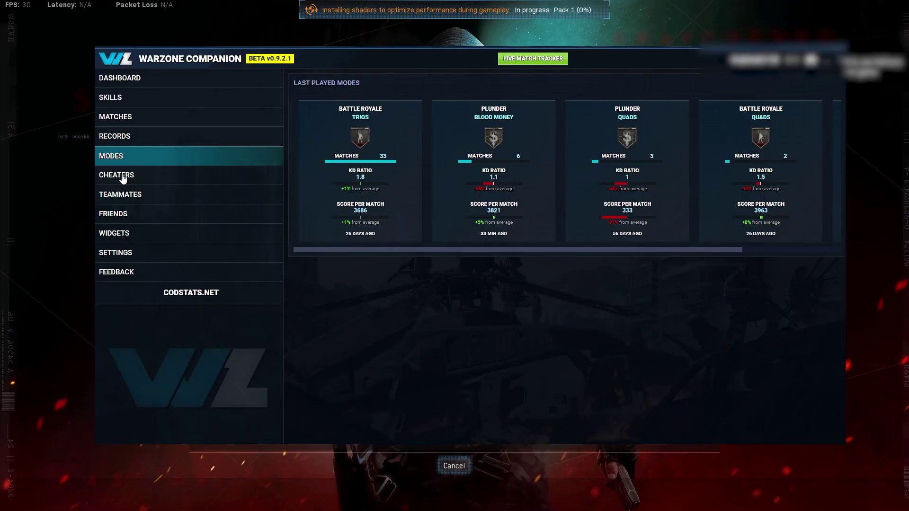
Step: Open the Cheater Tracker page from the CHEATERS sidebar entry
{"action": "left_click", "coordinate": [124, 179]}
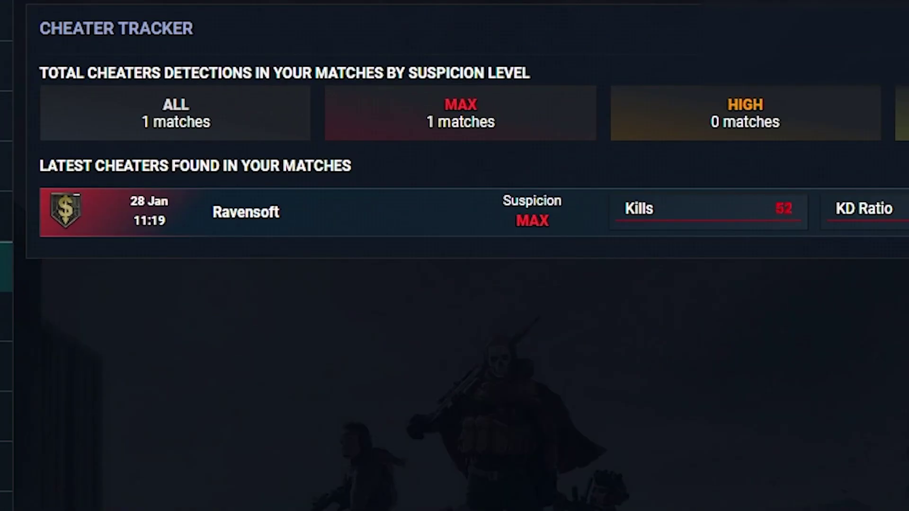